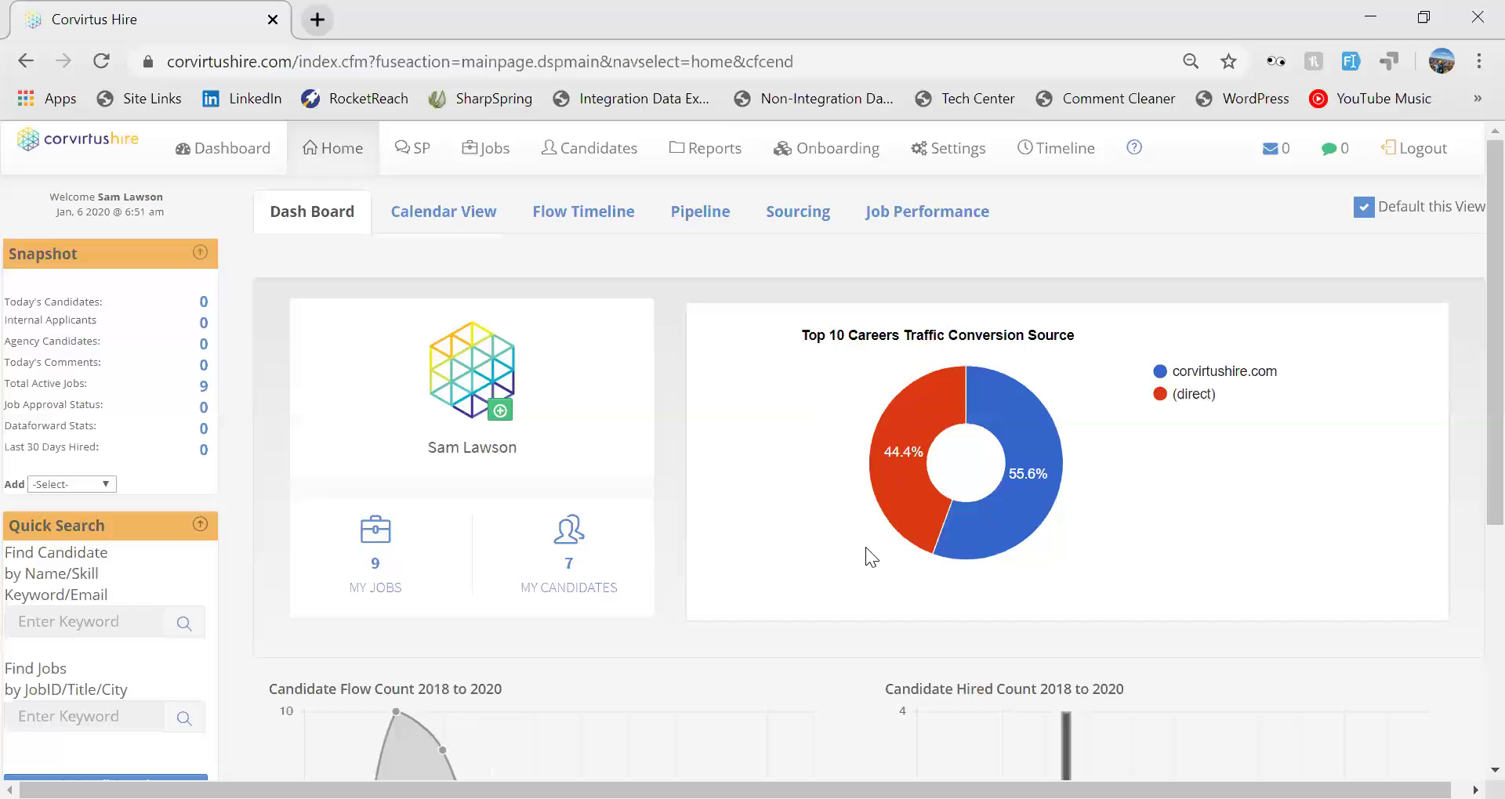
Step: Review the candidate flow and hiring charts on the home dashboard and view the Advanced Search page before returning to the dashboard
scroll(746, 661, down, 5)
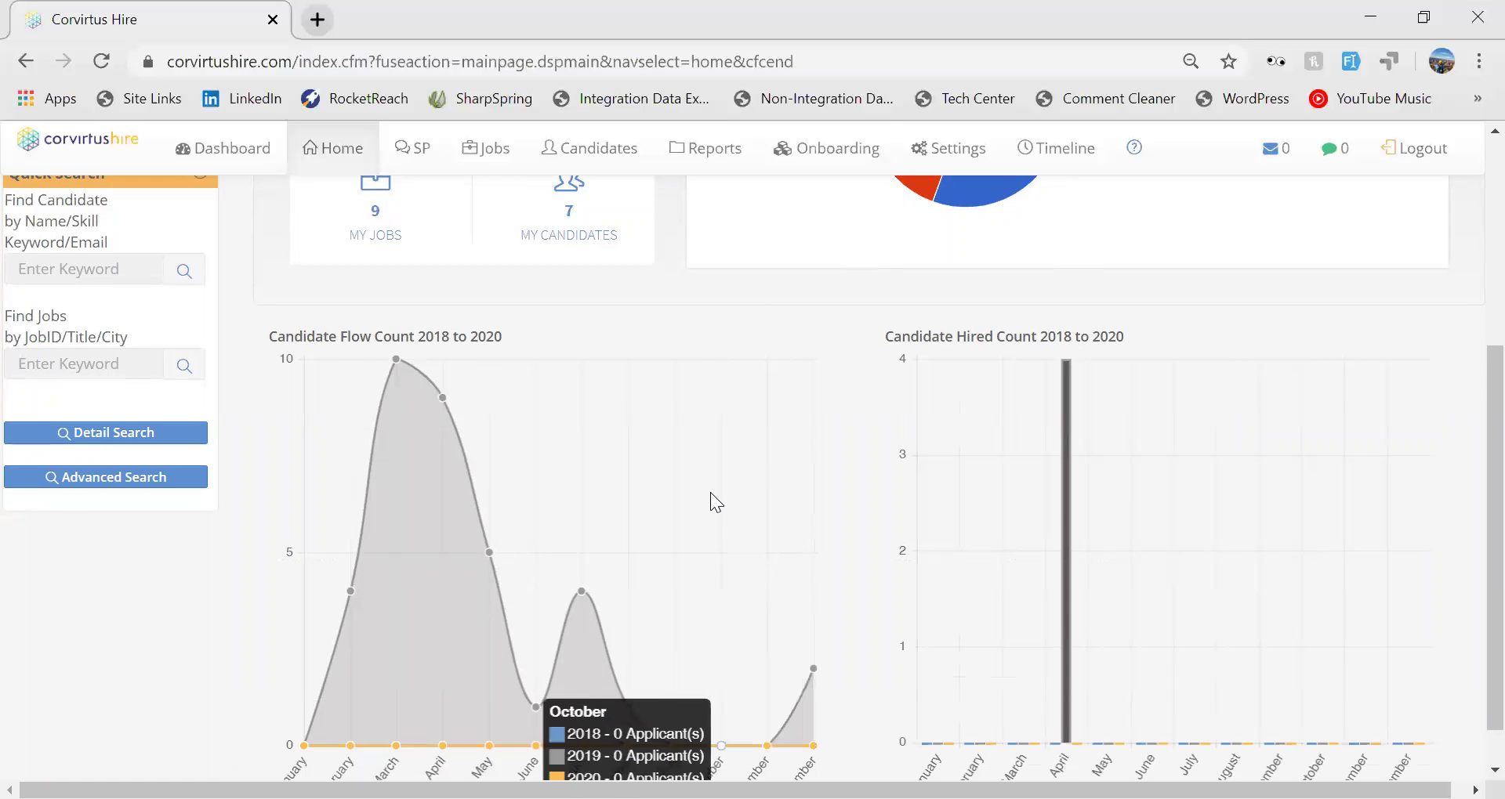
scroll(710, 492, up, 5)
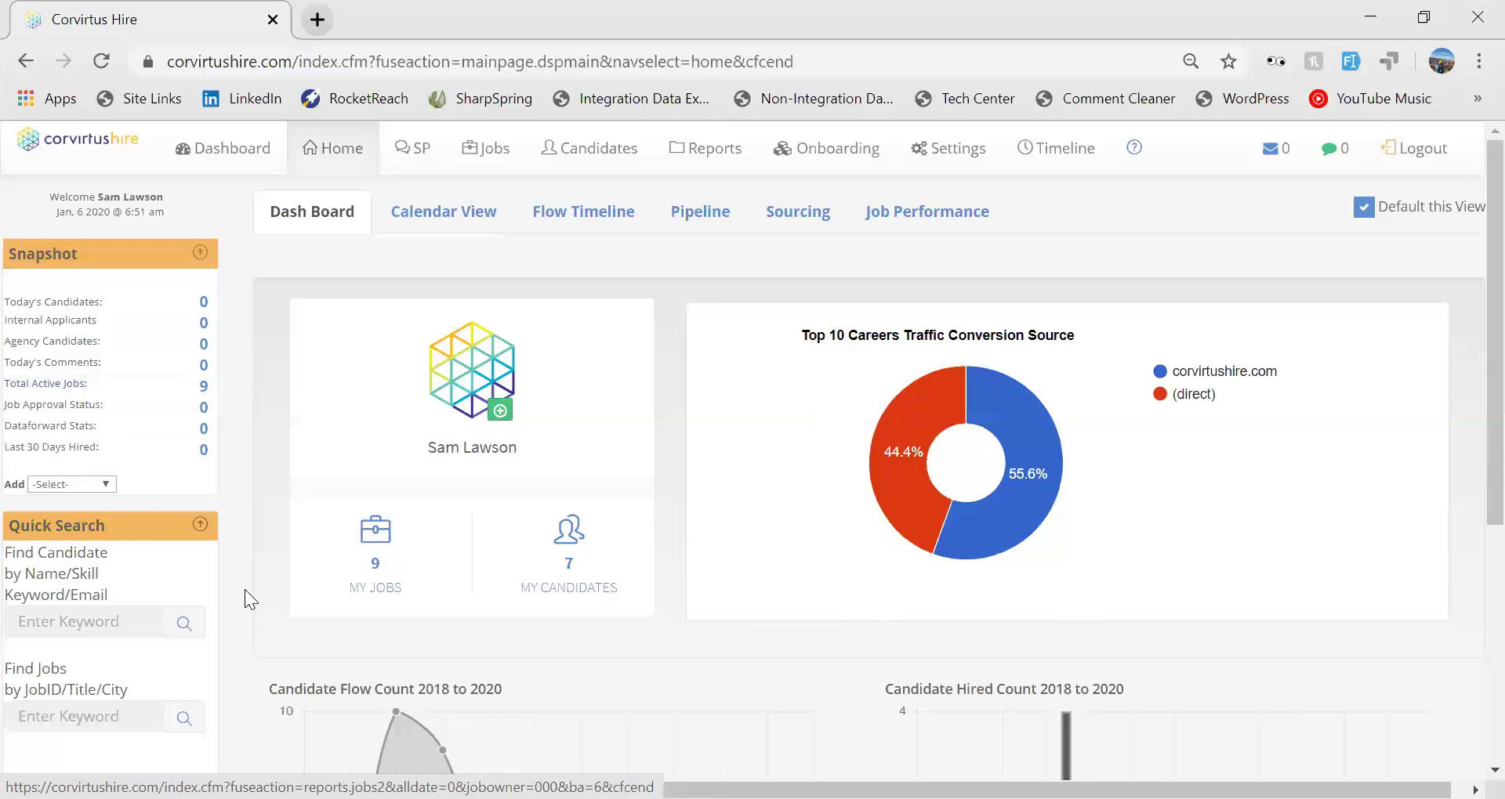
scroll(277, 524, down, 3)
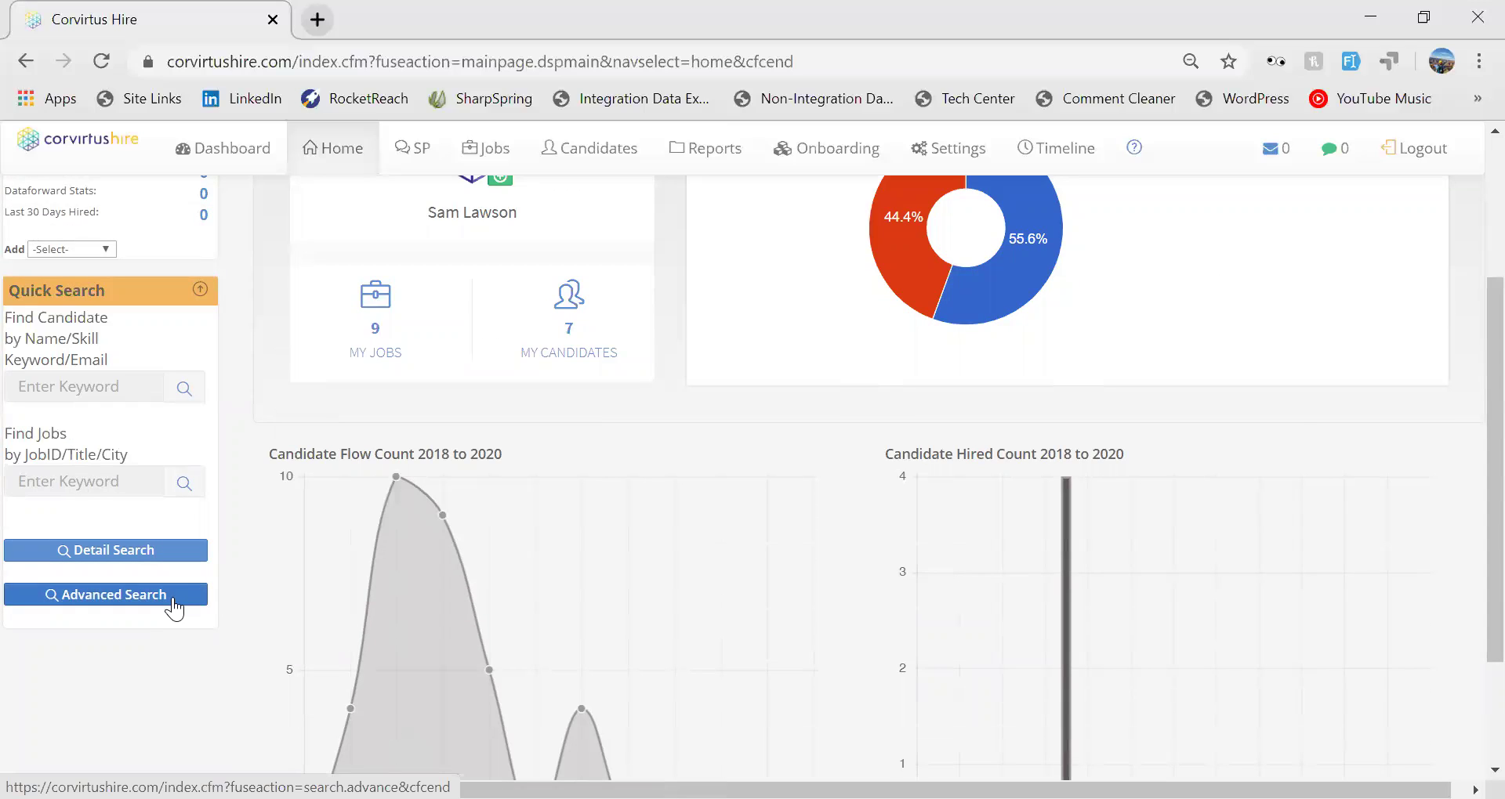
click(168, 605)
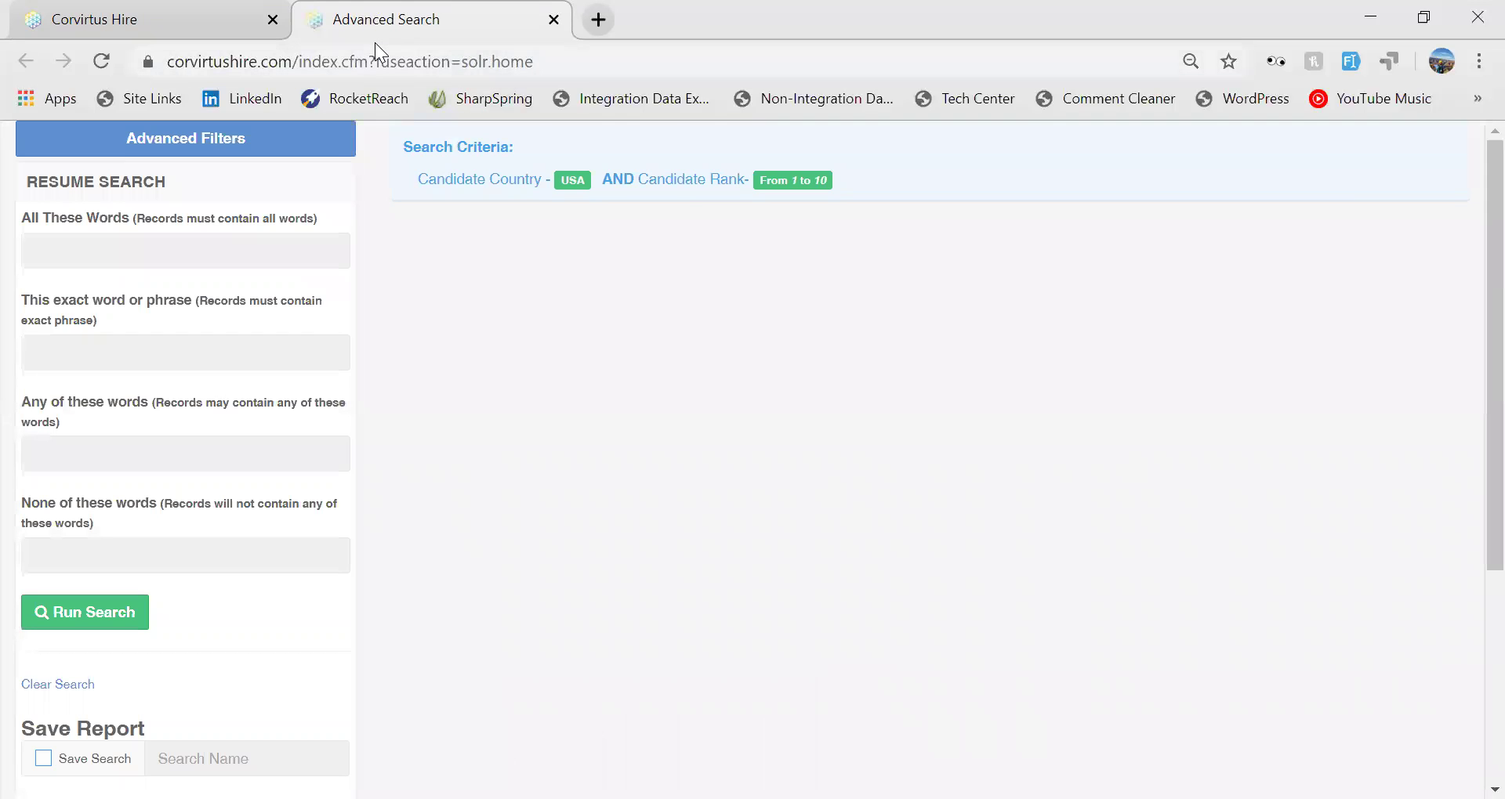
click(554, 20)
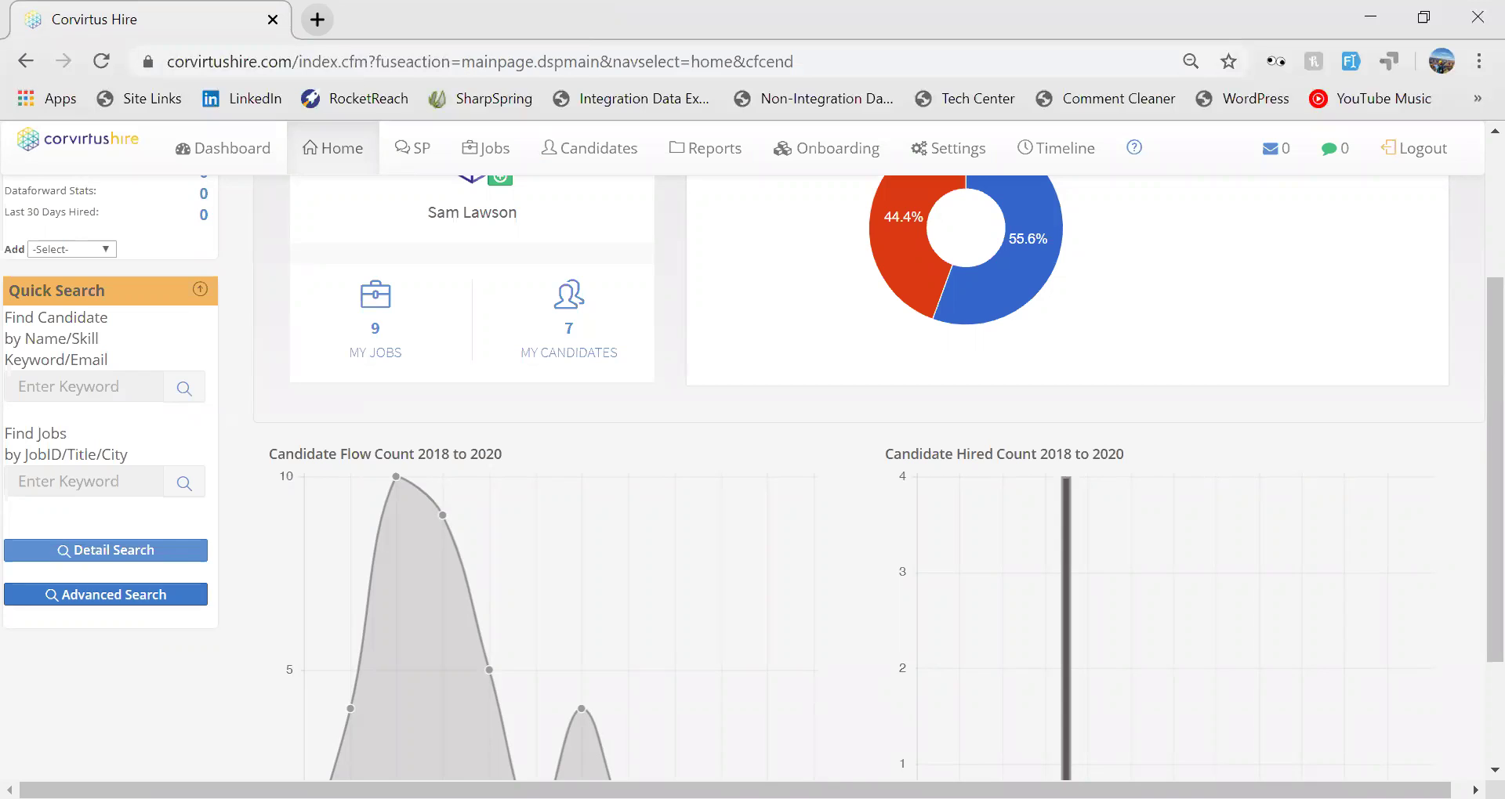
scroll(605, 579, up, 3)
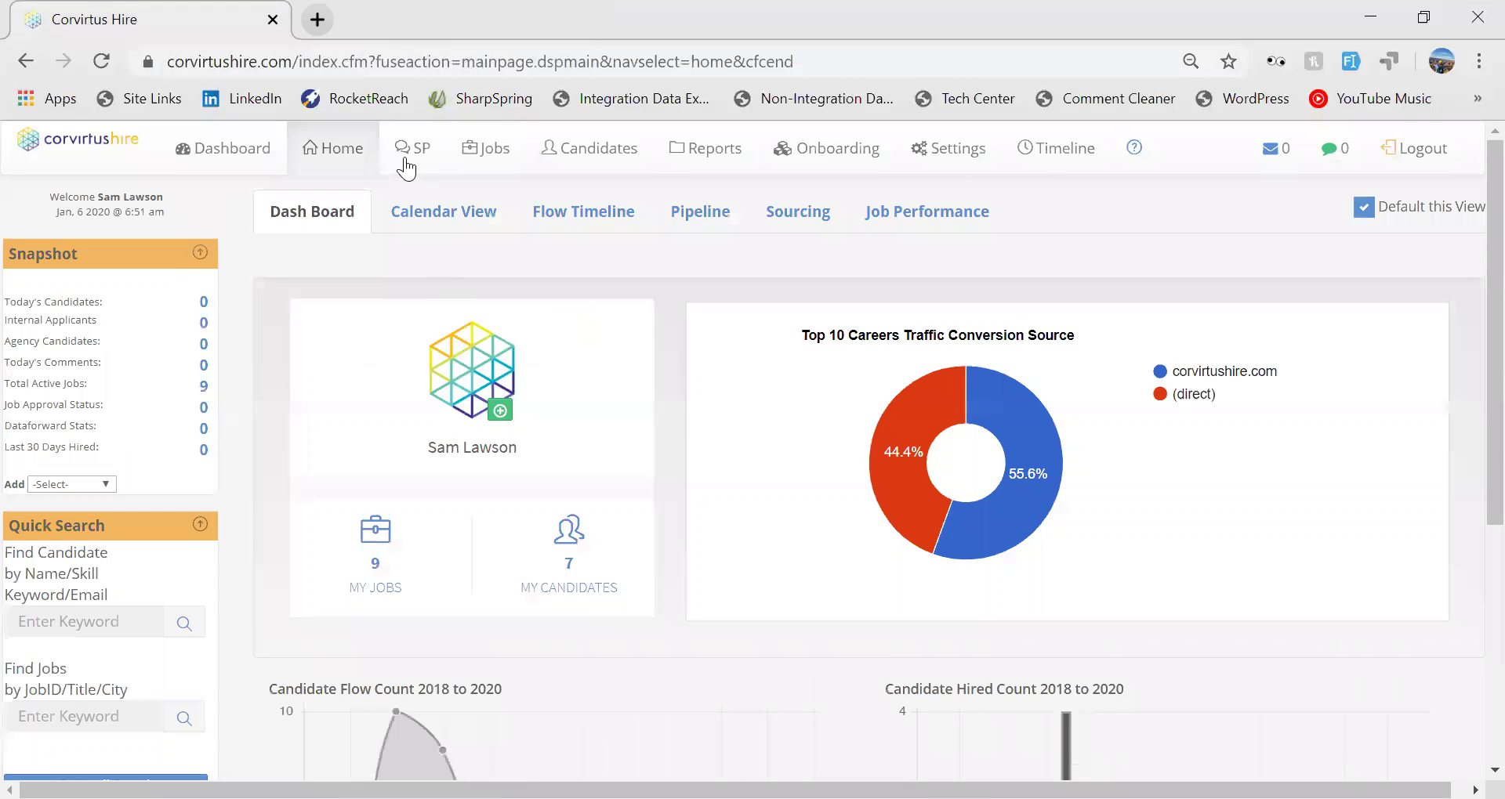
Step: Open My Schedule in the calendar view and mark Monday 1/06 as available at 11:00 AM and 4:30 PM
click(433, 223)
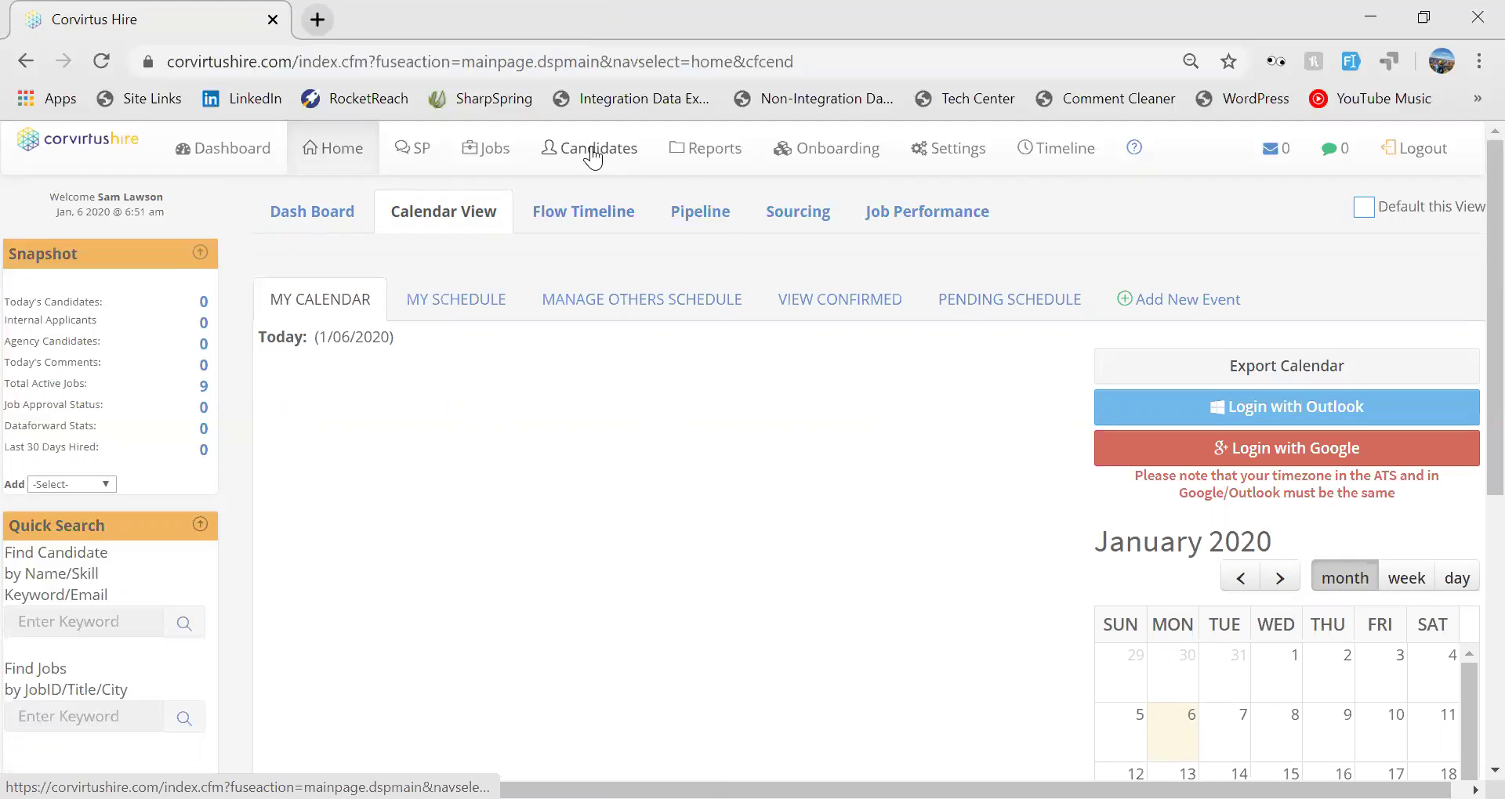
click(437, 295)
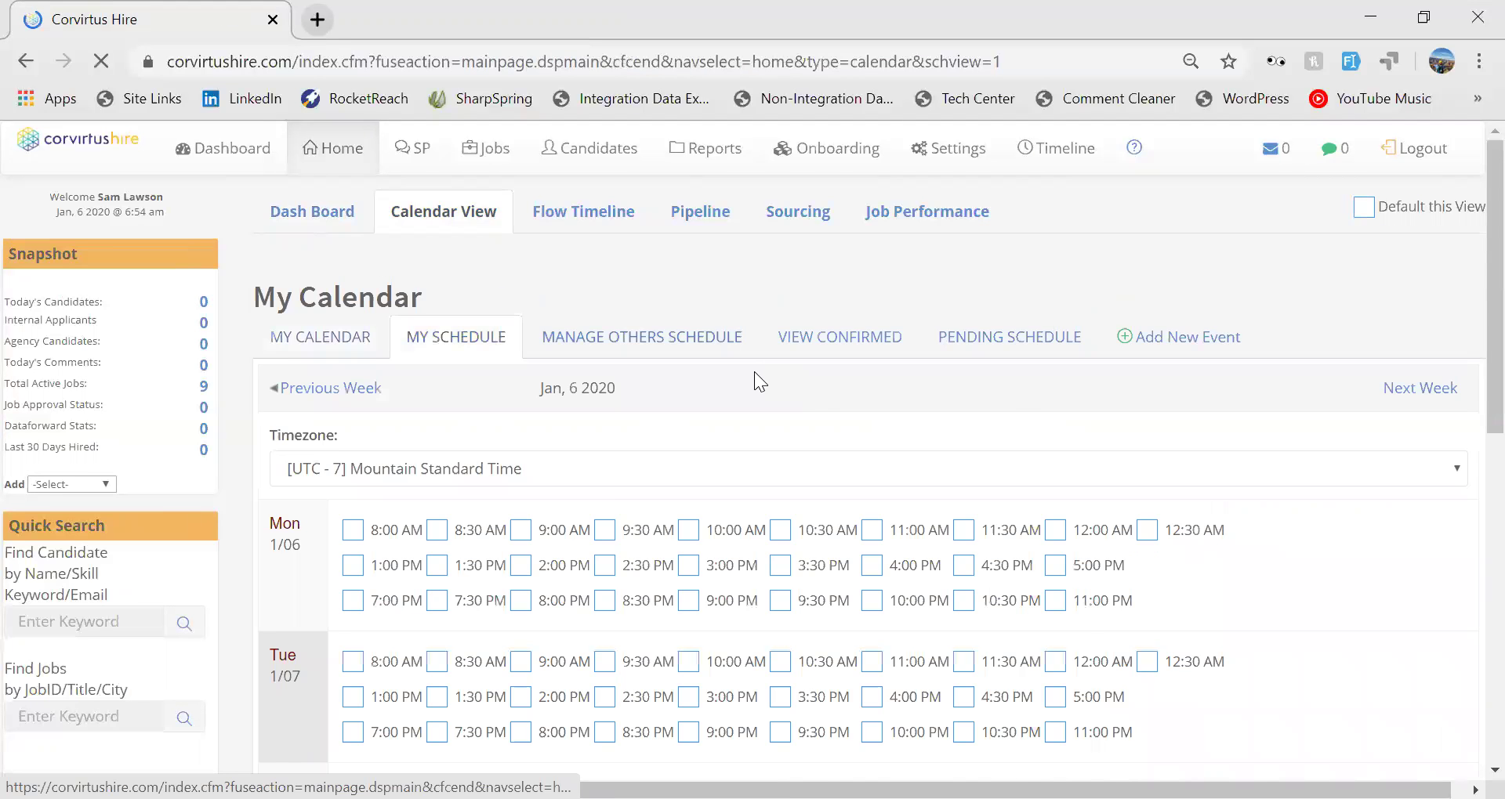
scroll(753, 376, down, 3)
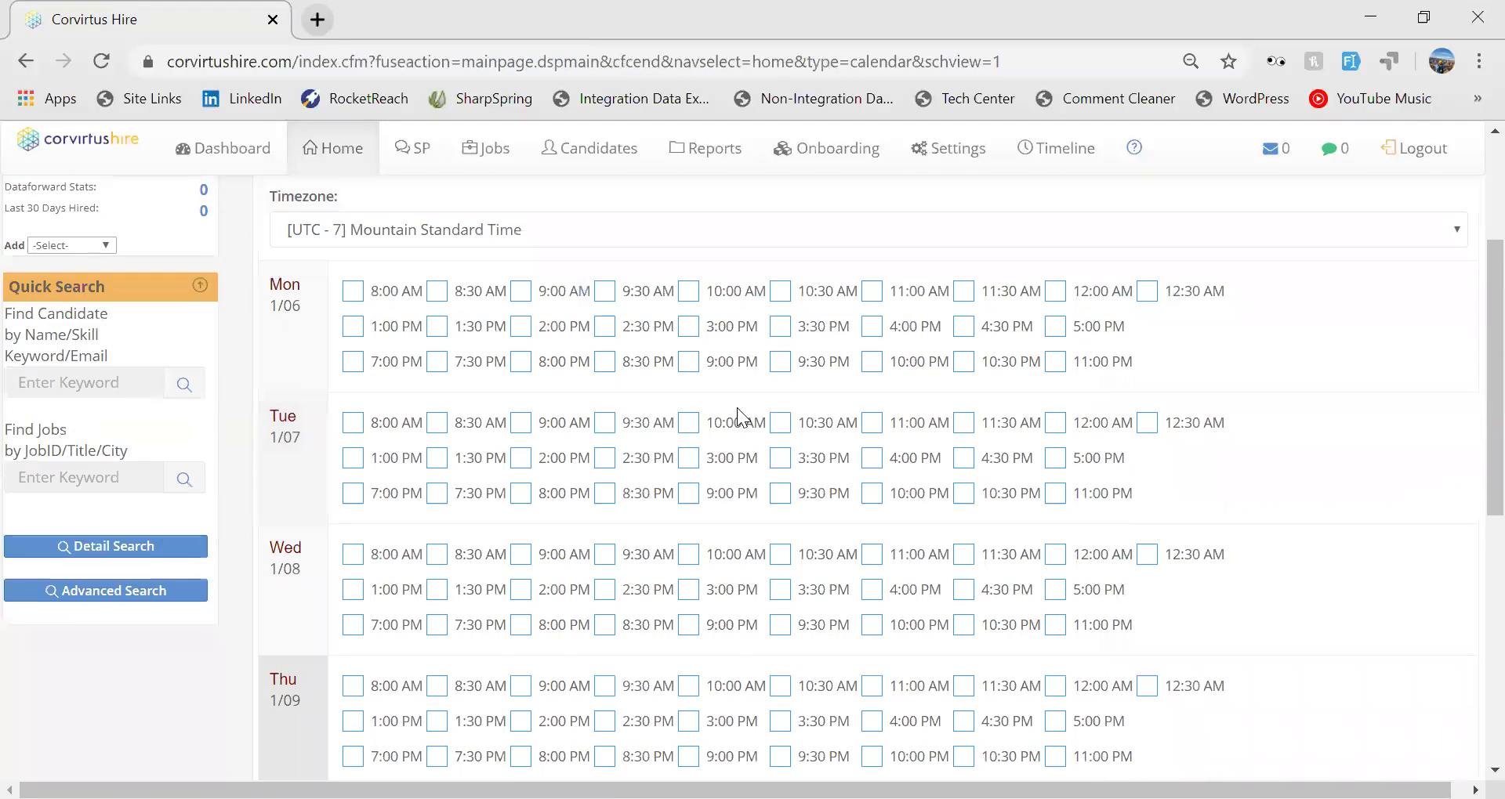
click(869, 296)
click(963, 330)
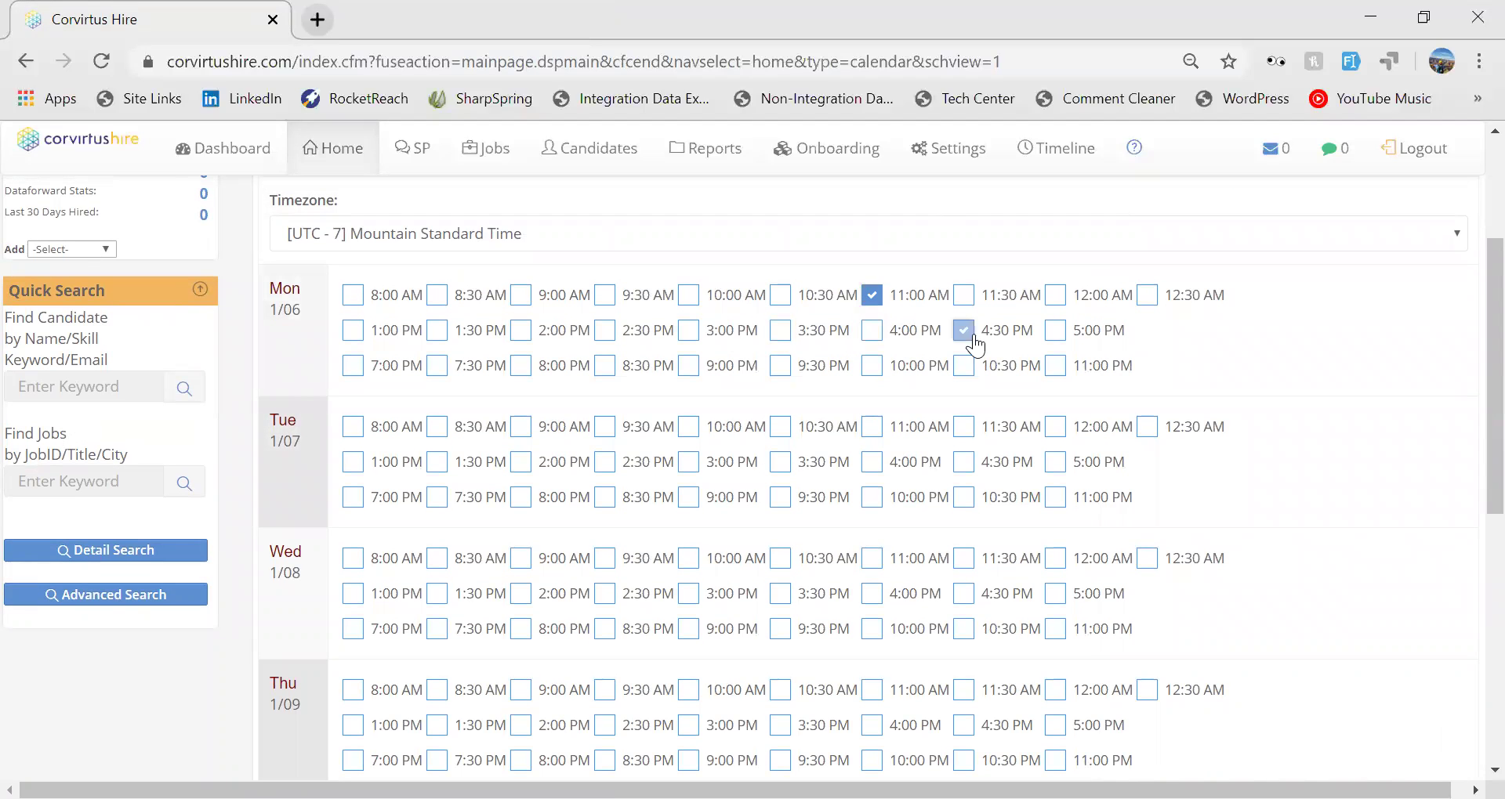
Step: Mark availability for Tuesday 2:30 PM, Wednesday 3:30 PM, Thursday 2:30 PM and Friday 2:00 PM and 3:00 PM, and update the schedule
click(605, 464)
click(778, 596)
scroll(588, 528, down, 3)
click(604, 493)
click(520, 622)
click(689, 624)
scroll(658, 577, down, 1)
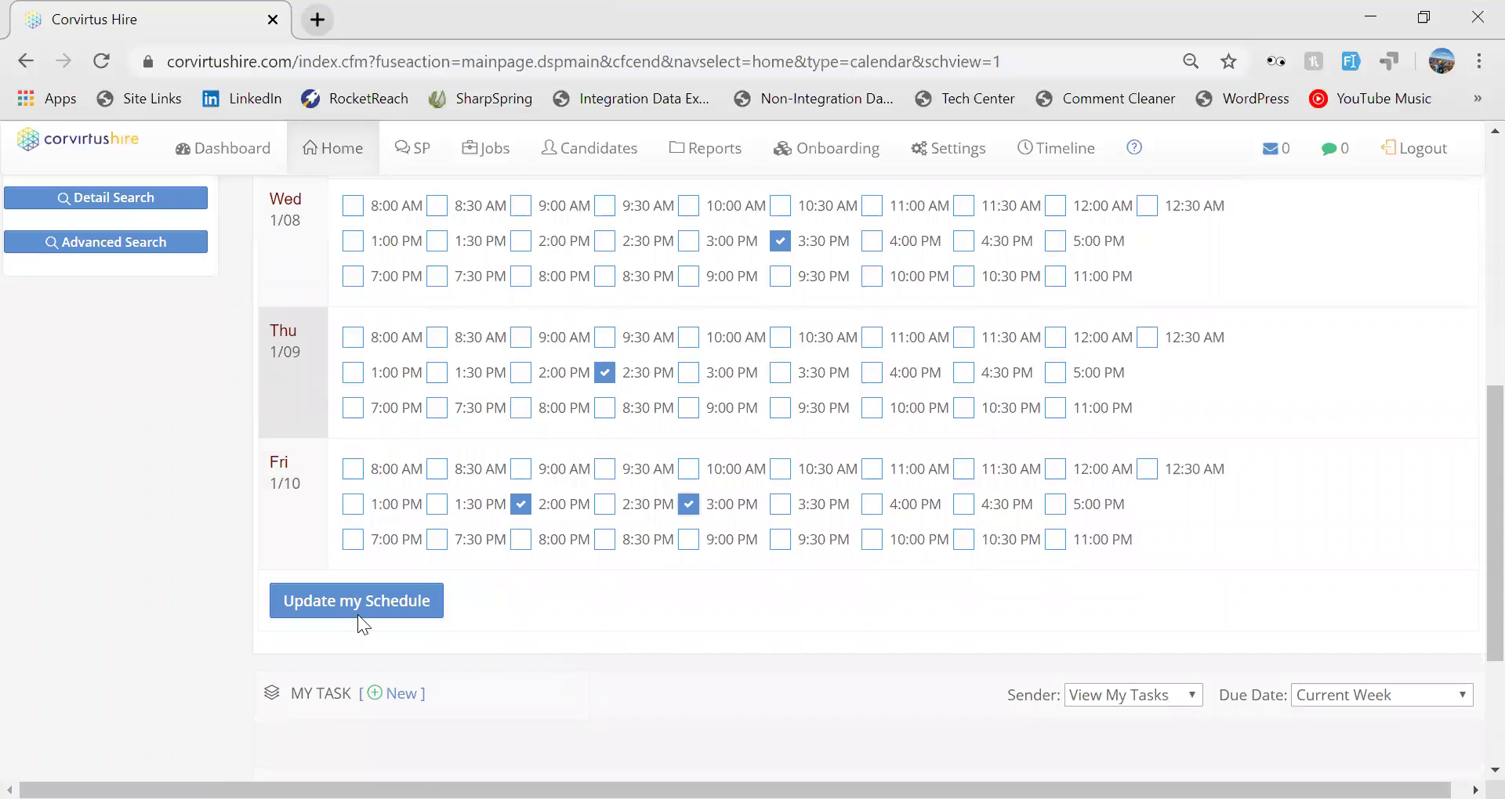
click(335, 609)
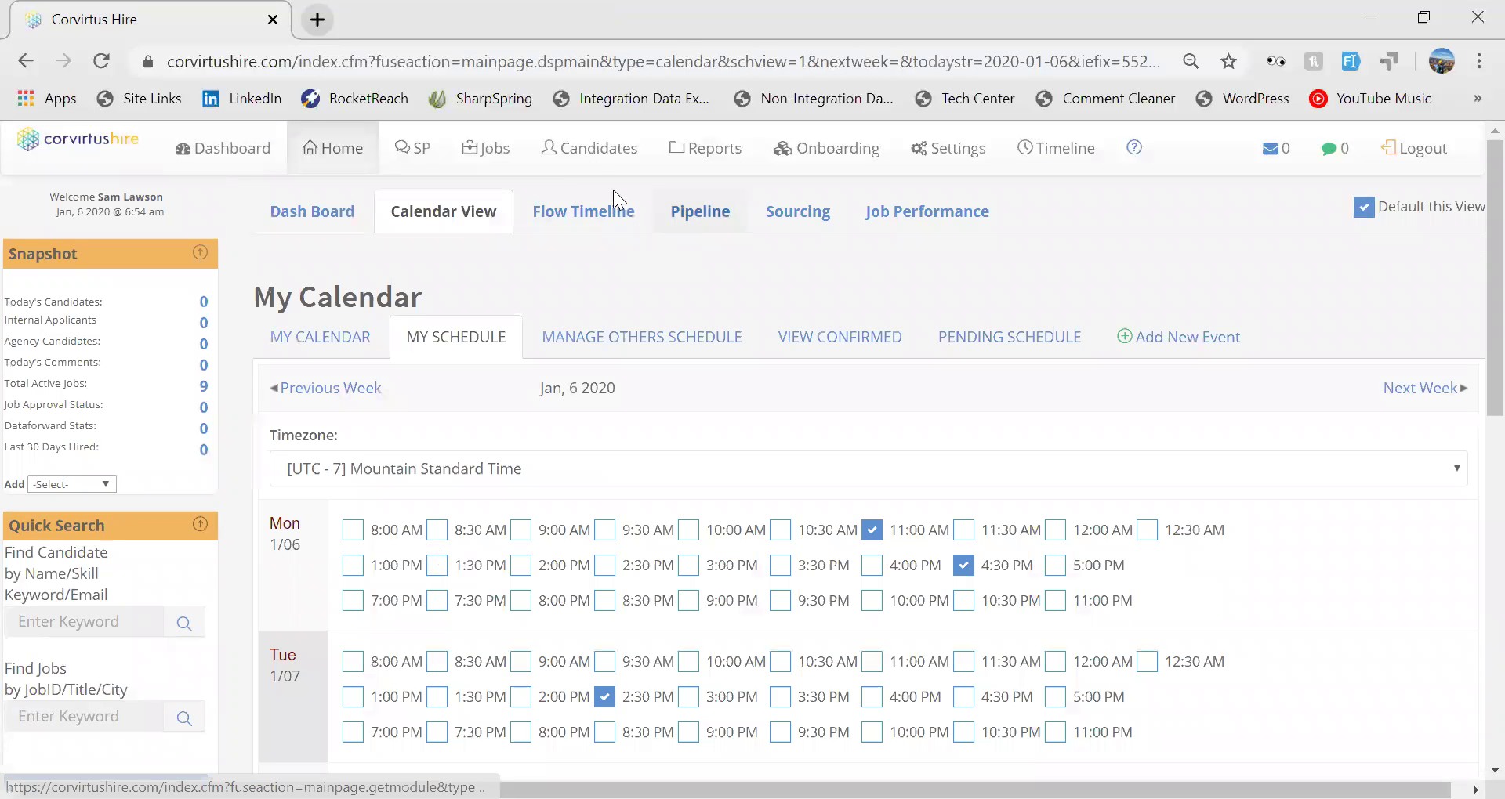
Step: View the Line Cook applicant's record and its Schedule option from the list of all candidates, and return to the home page
click(589, 151)
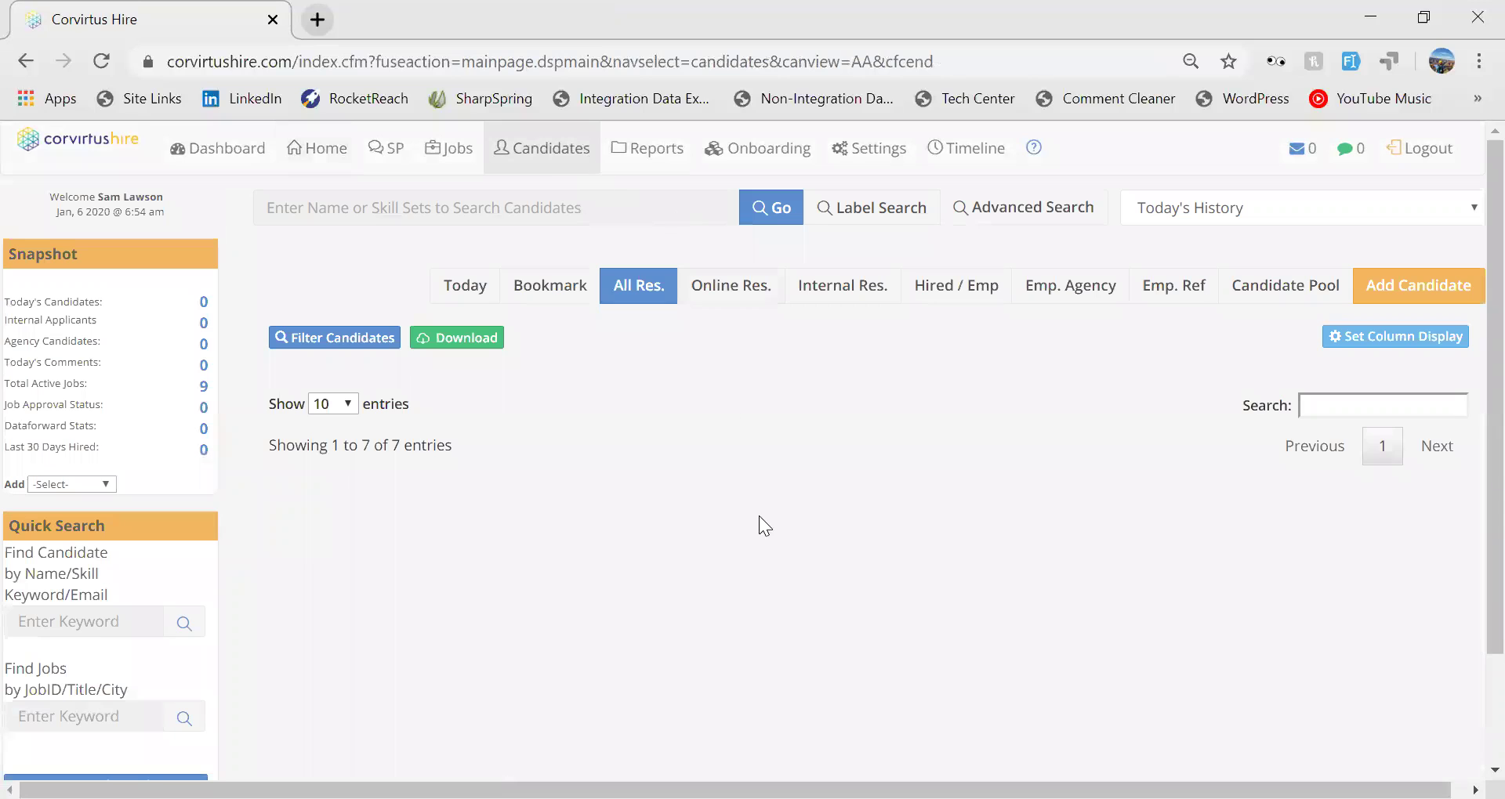
scroll(756, 516, down, 1)
scroll(743, 521, down, 1)
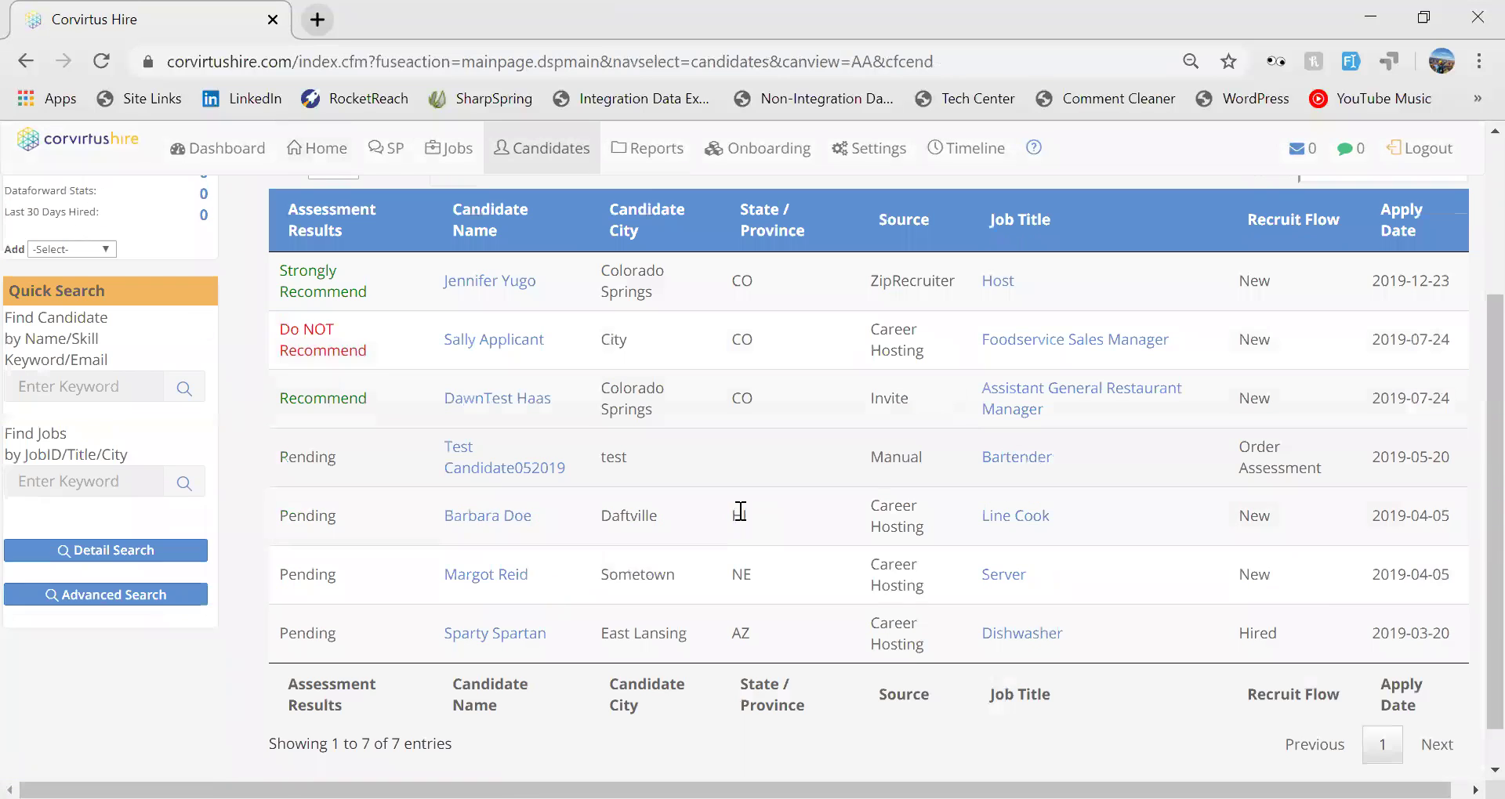
click(481, 518)
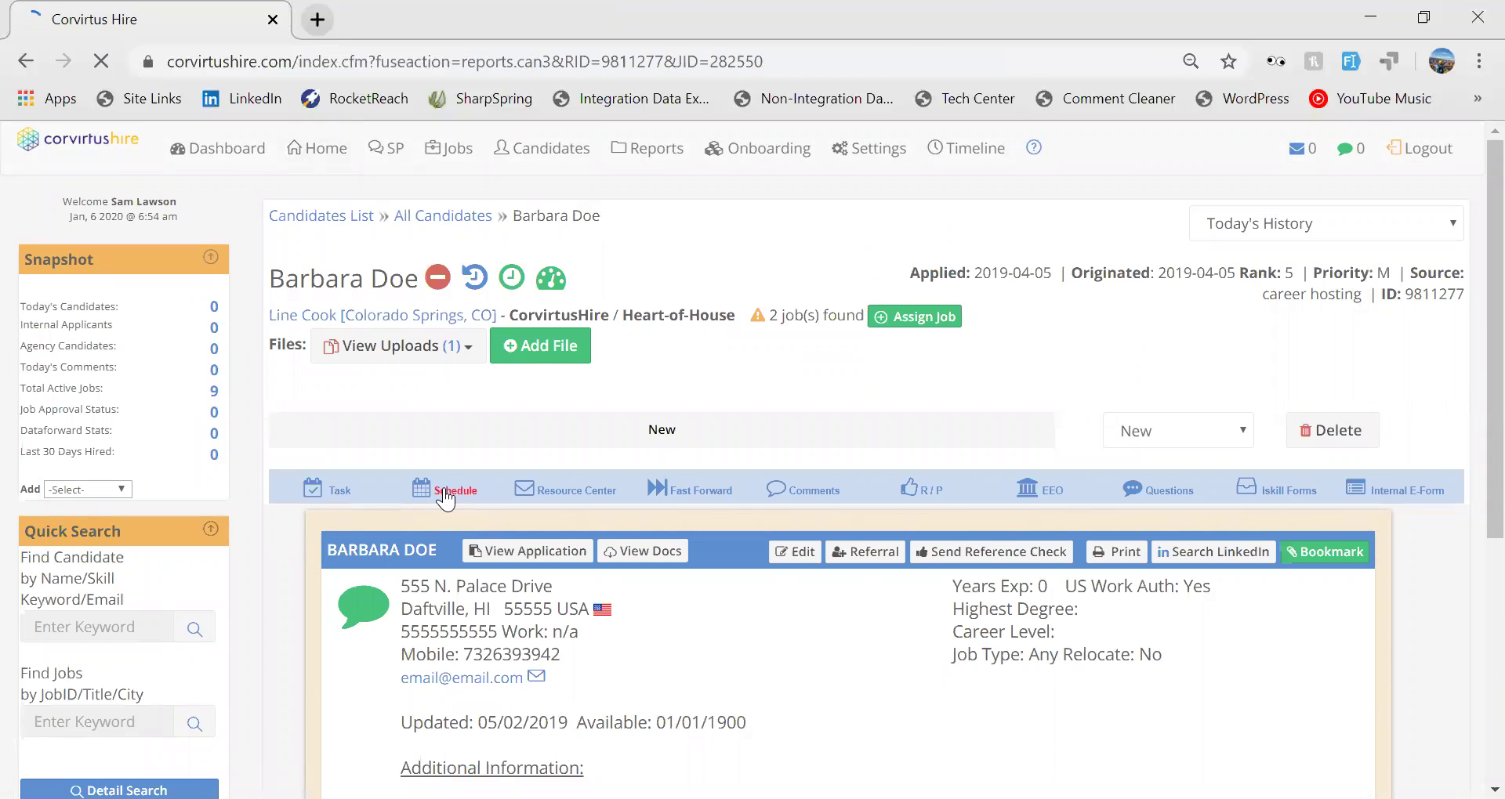
click(450, 495)
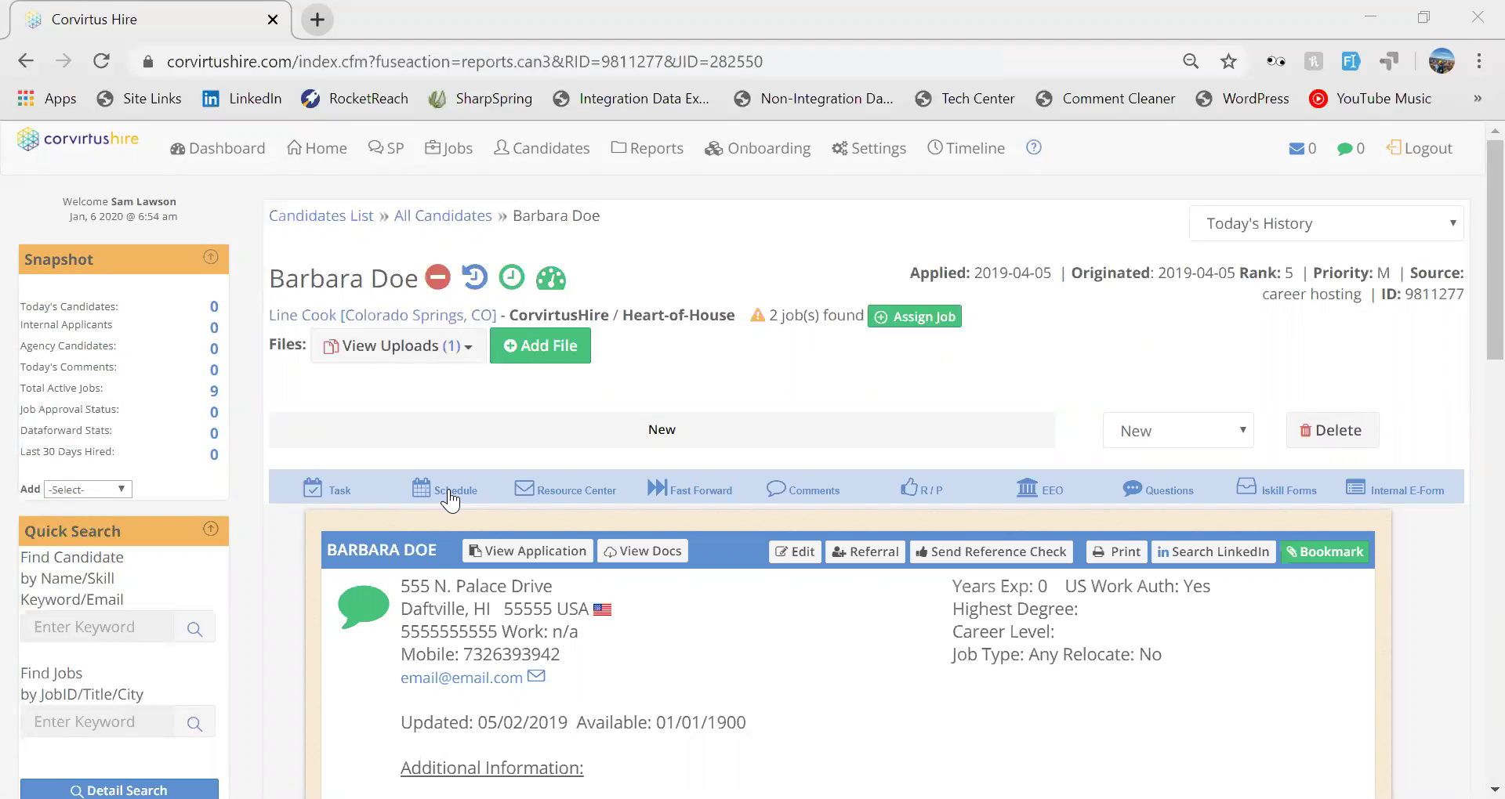
click(325, 159)
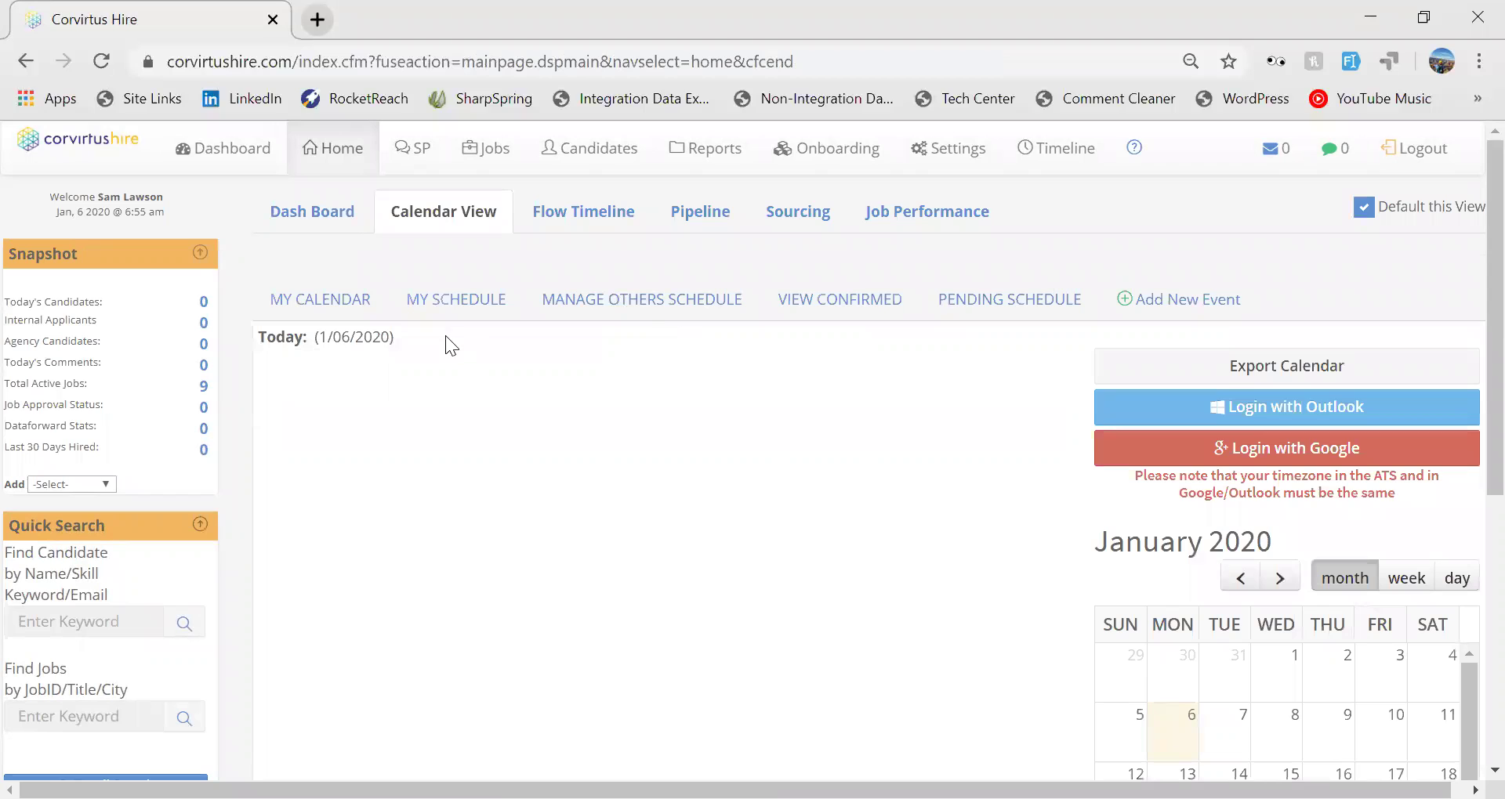
Step: Compose a social post with the buzz words "Come join our team!" and "Best place to work!" followed by the text "Come join our team"
click(418, 154)
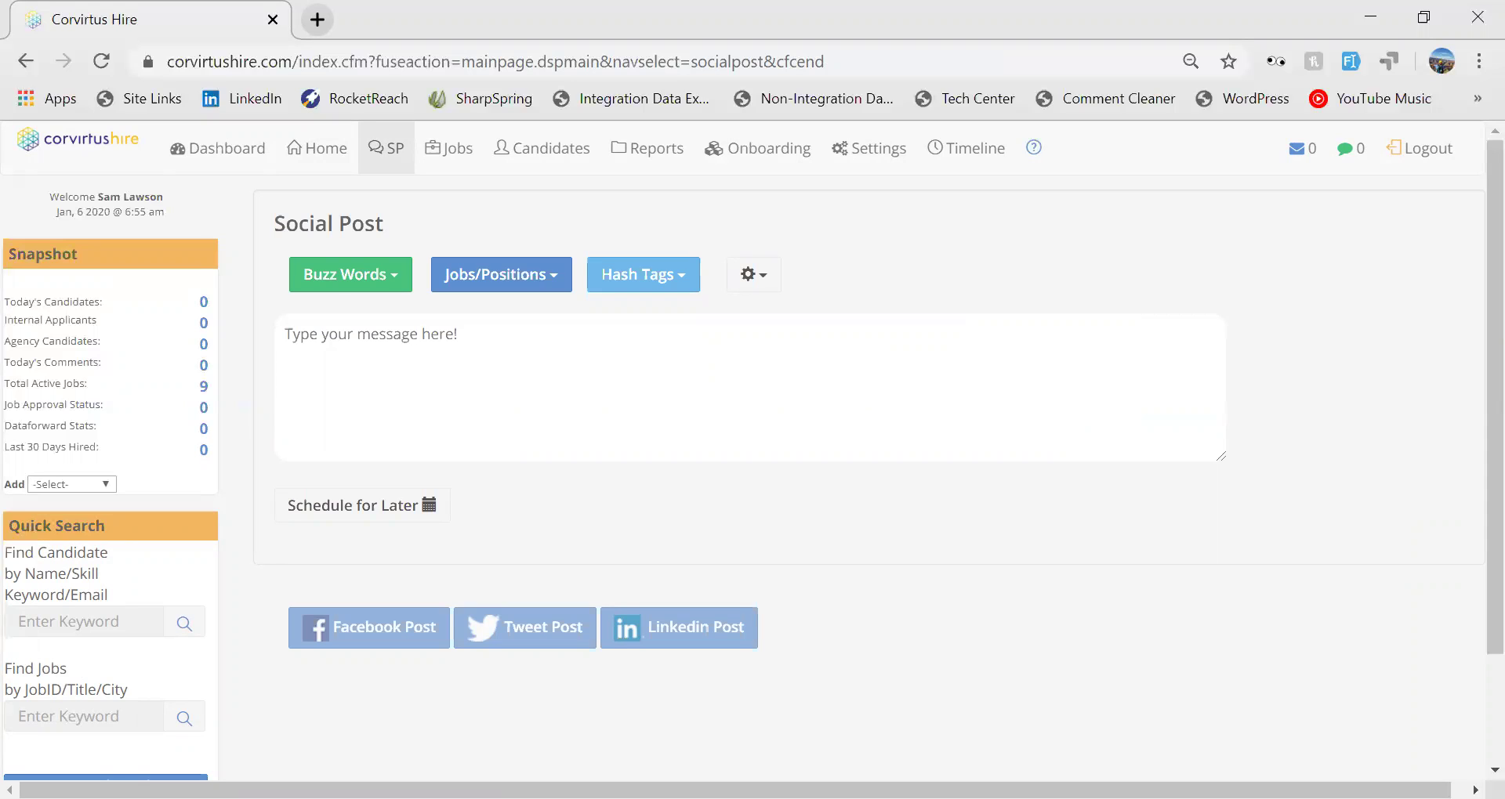
click(341, 285)
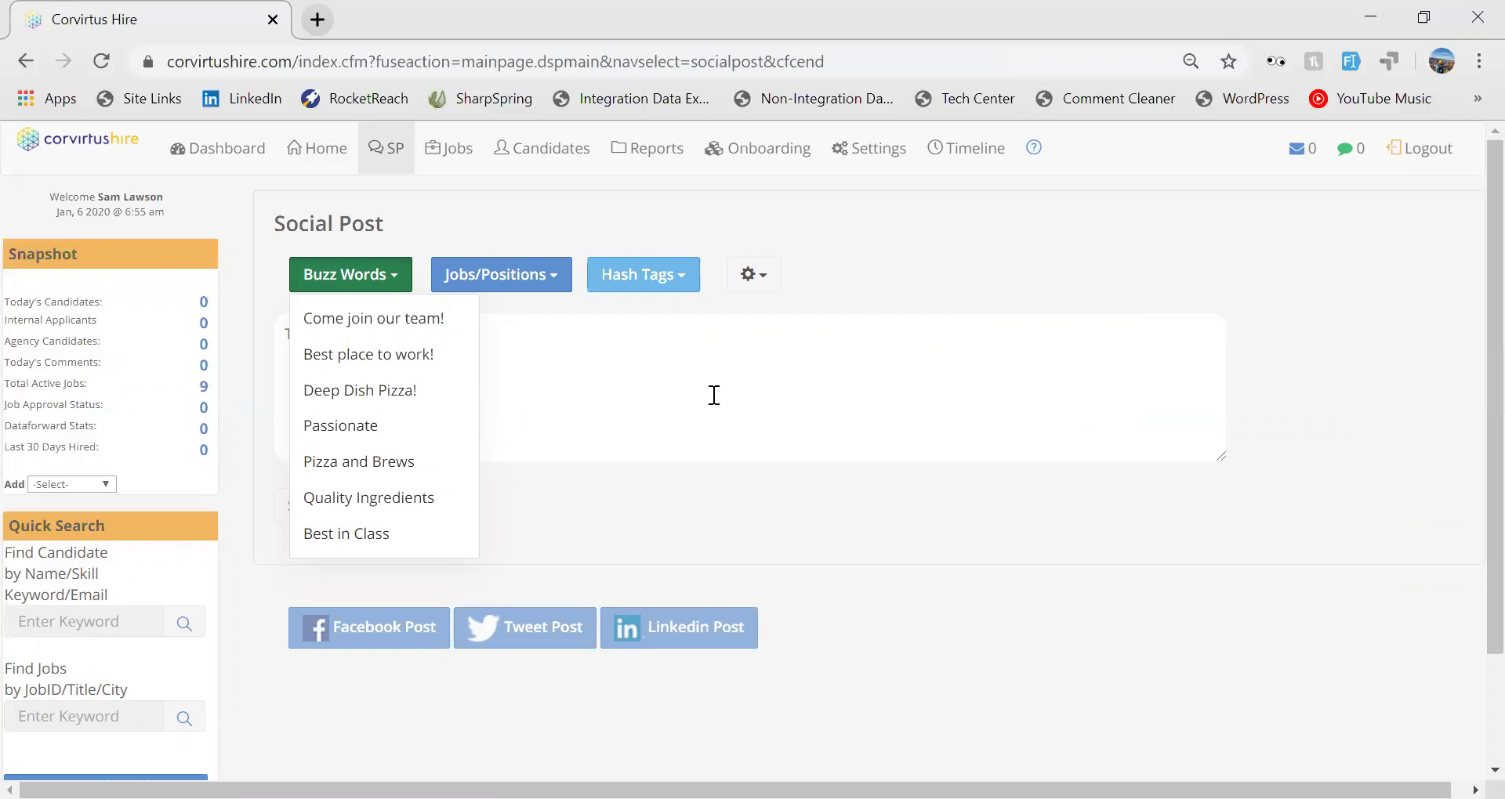
click(386, 321)
click(360, 280)
click(380, 353)
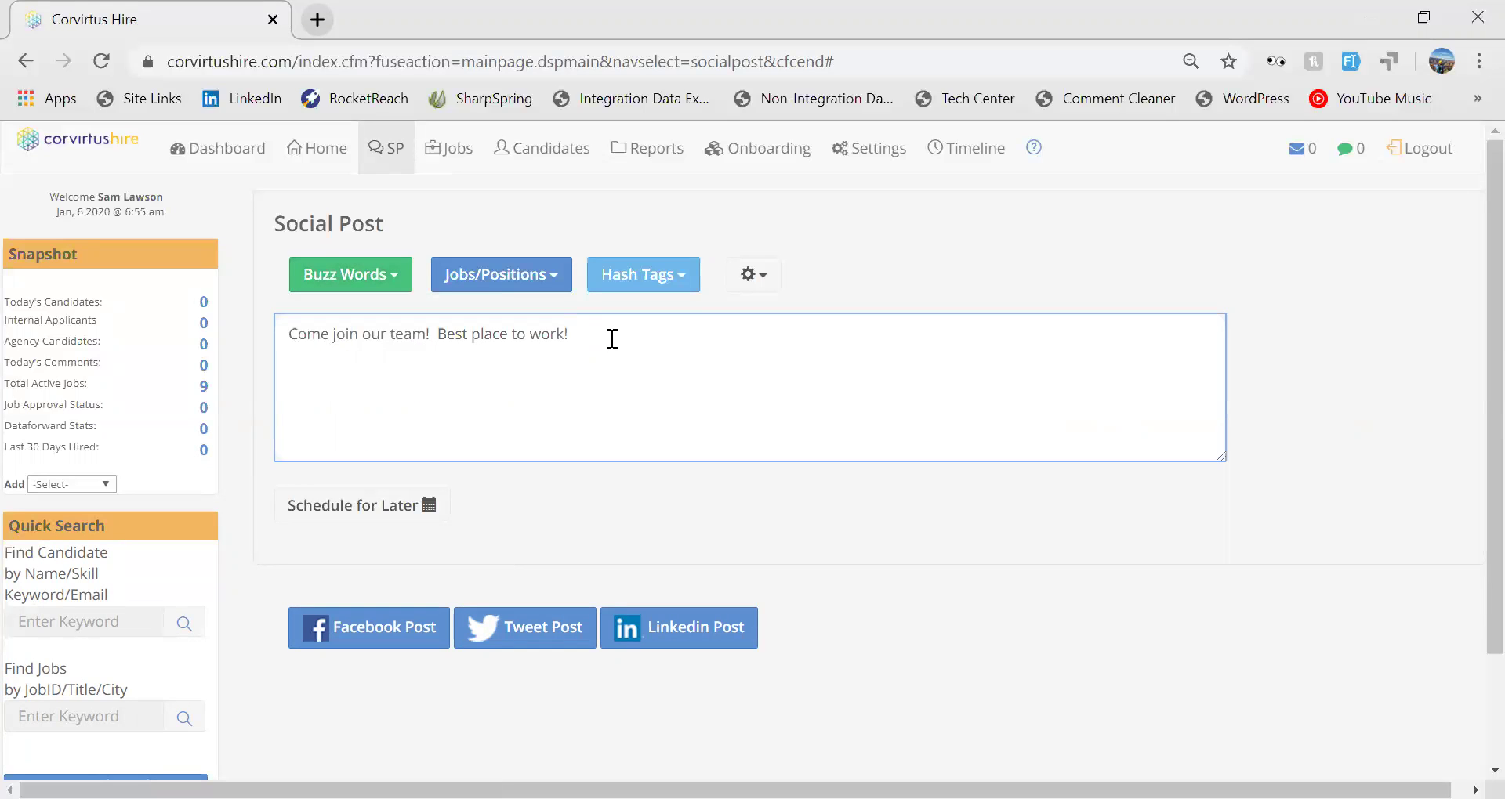
text(Come join our team)
Step: Check the social post settings options and add the CorvirtusHire Main Career Page link to the end of the message
click(771, 287)
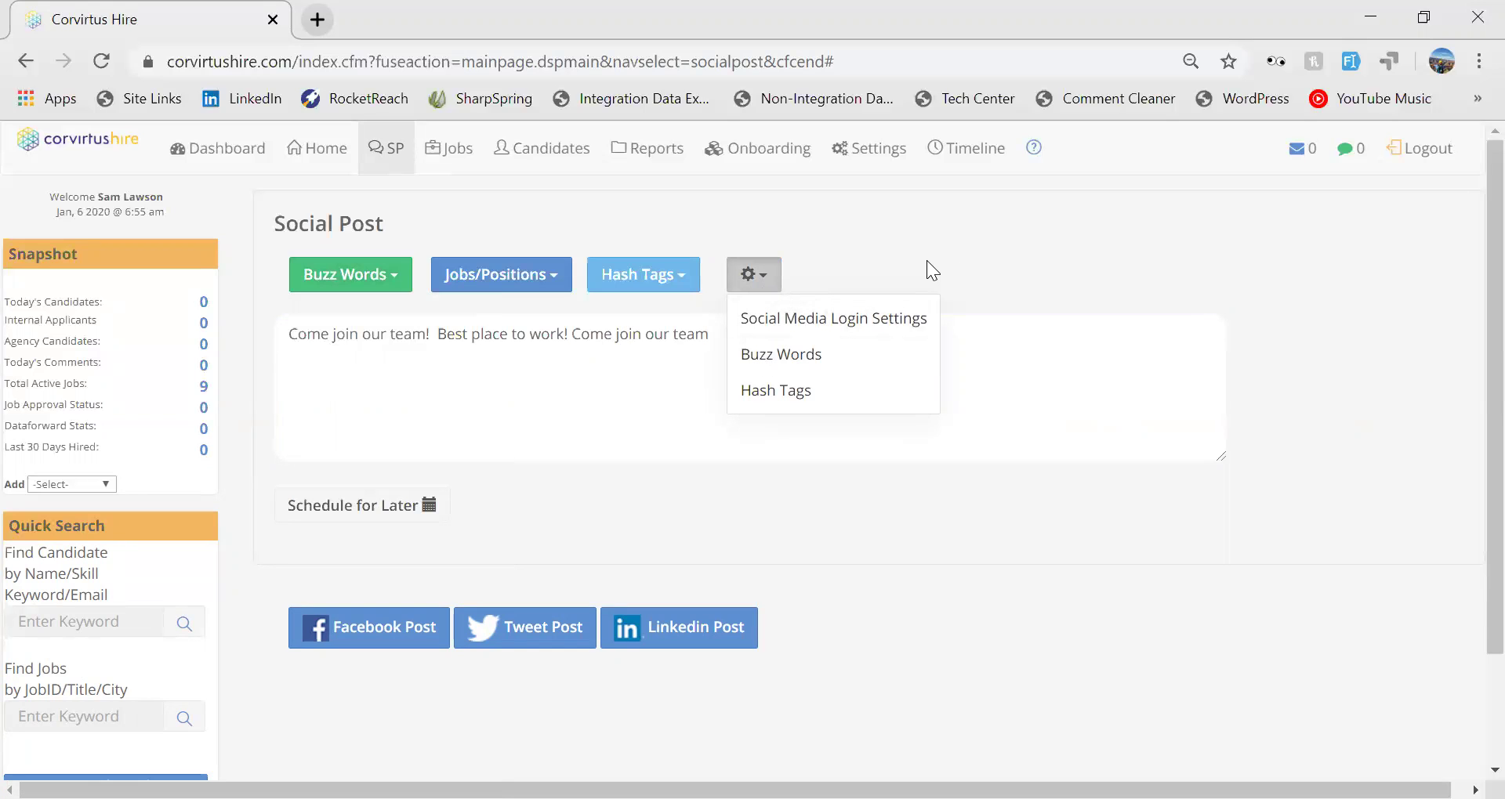
click(878, 253)
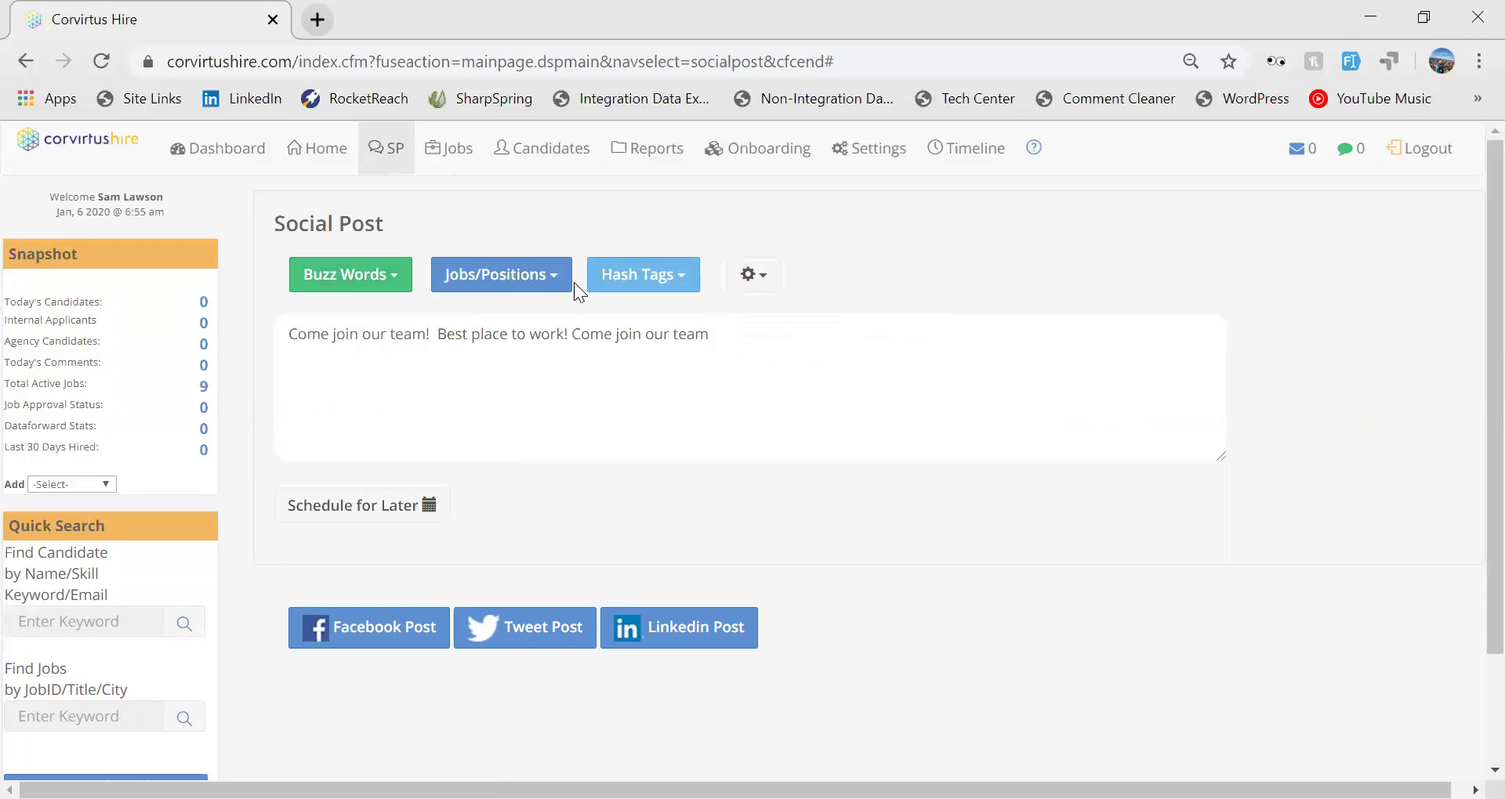
click(514, 287)
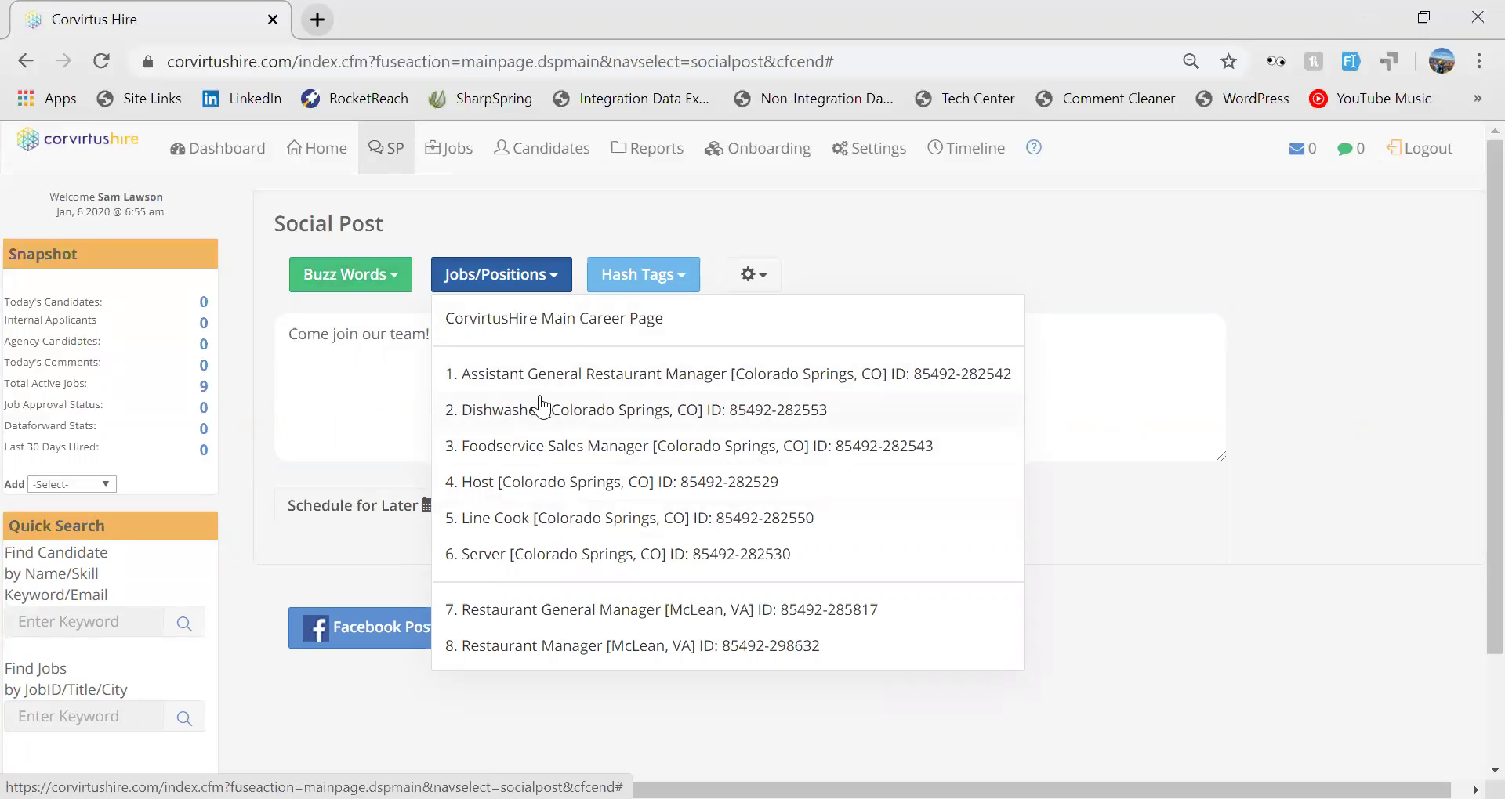
click(580, 337)
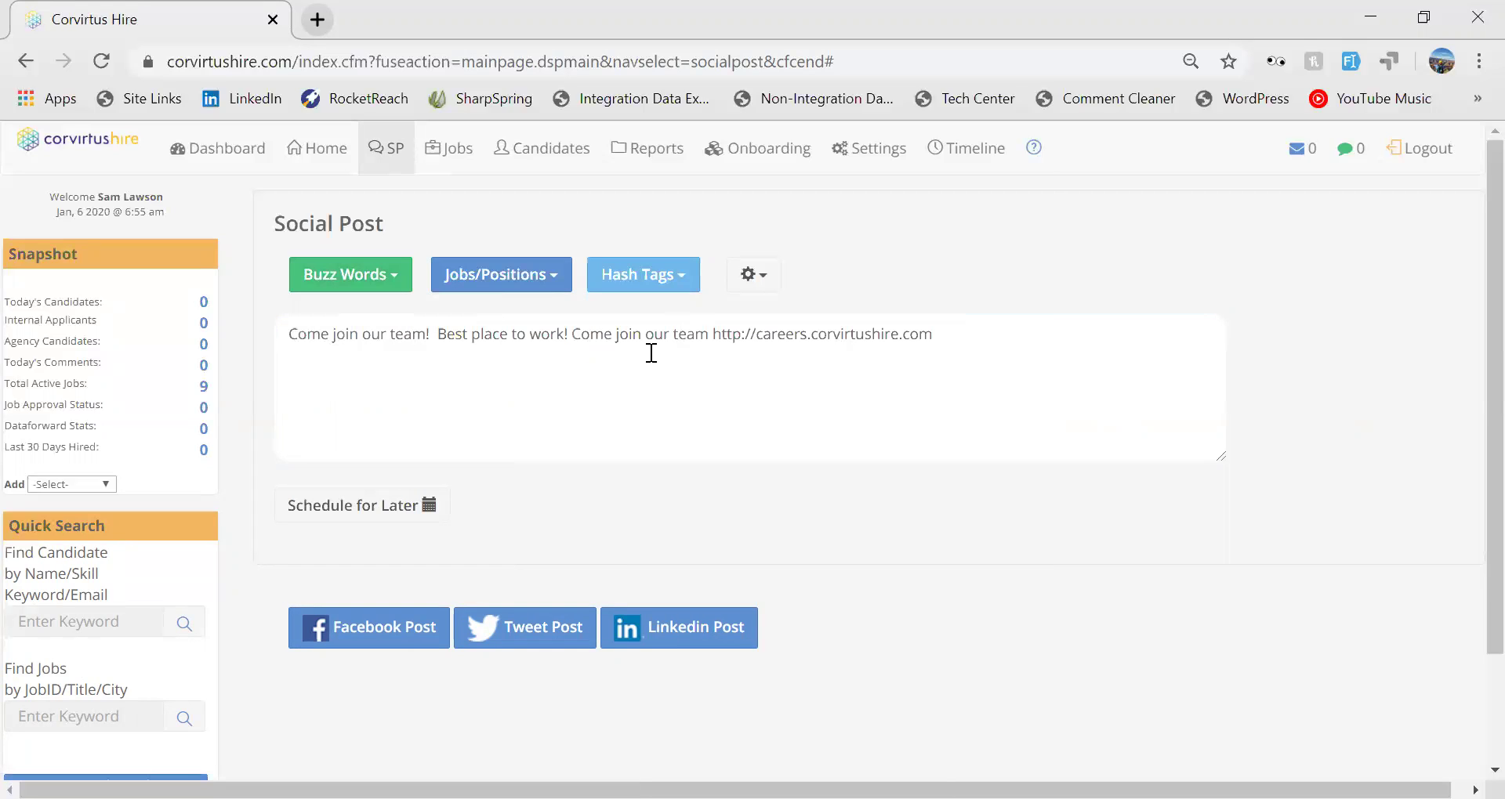